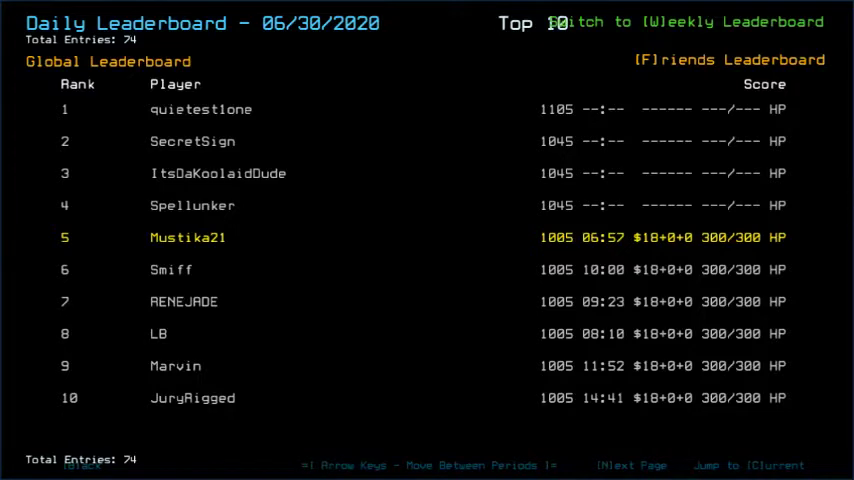
Step: Browse to the previous day's leaderboard, then return to the 06/30/2020 leaderboard
key(Left)
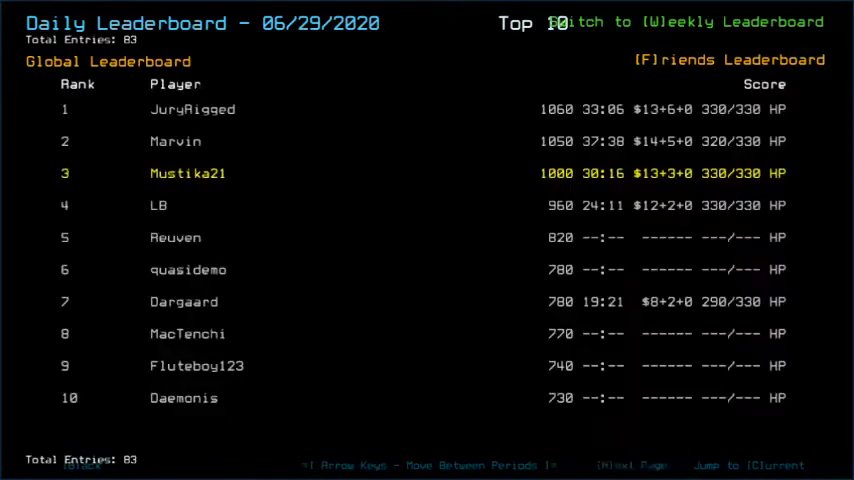
key(Right)
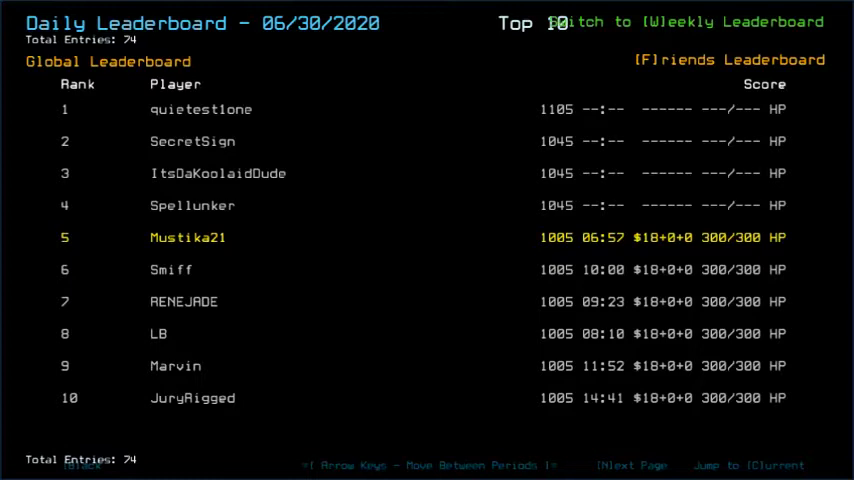
Step: Switch the 06/30/2020 daily leaderboard to the Friends ranking
key(f)
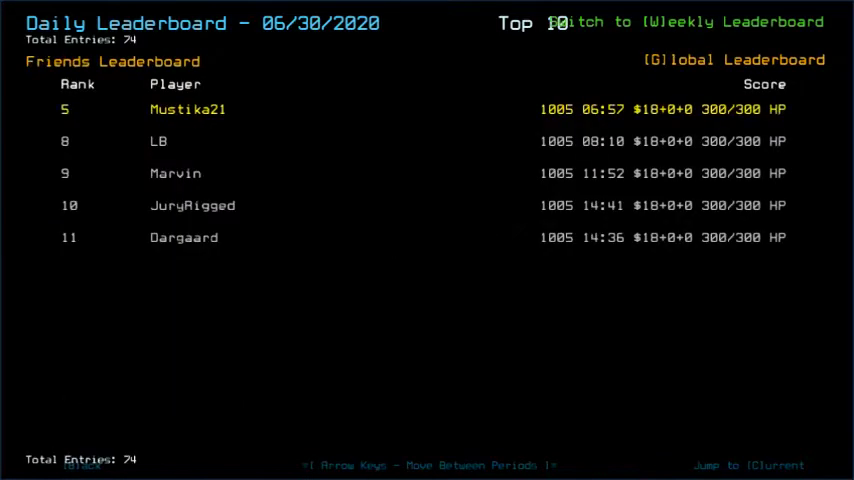
text(b)
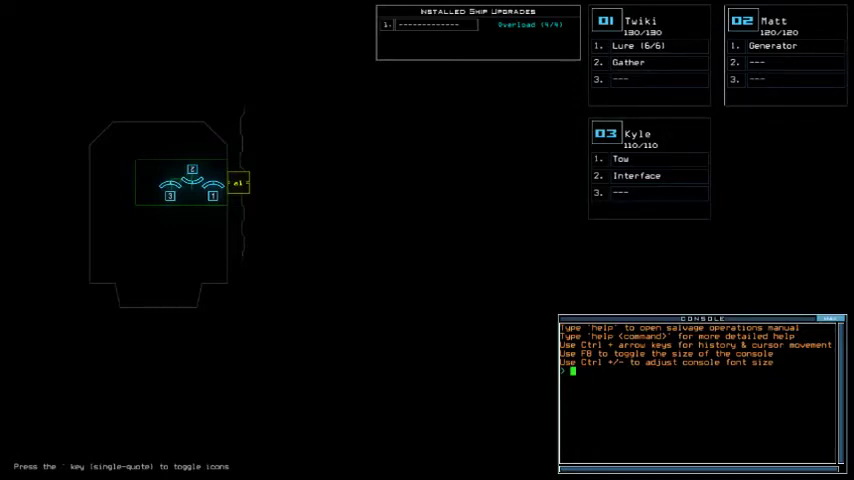
Step: Lower Far View, Quality and Clutter in the Graphical options, then back out to the game
key(Escape)
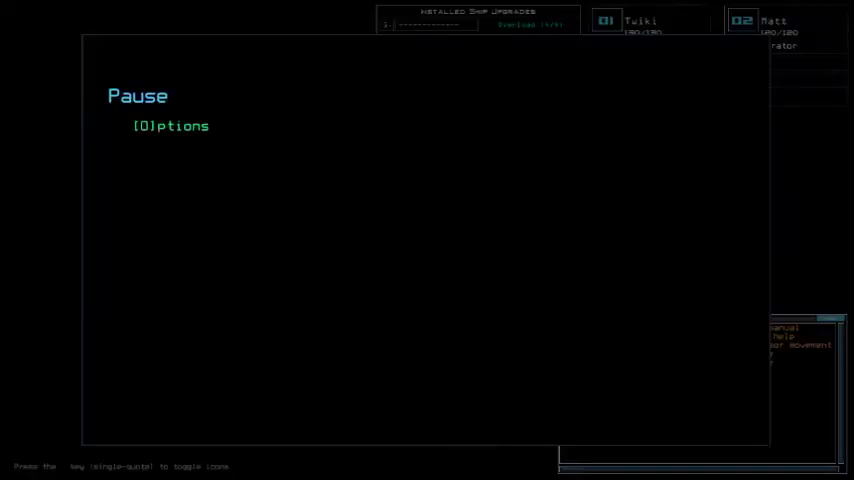
key(o)
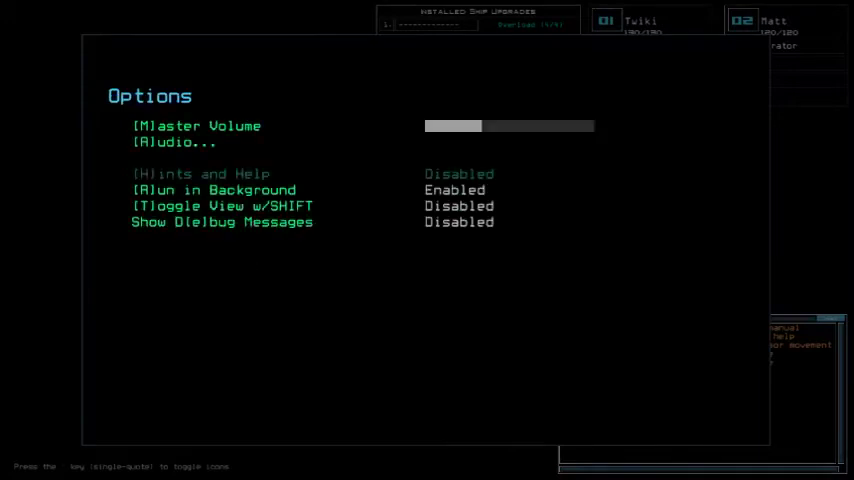
key(g)
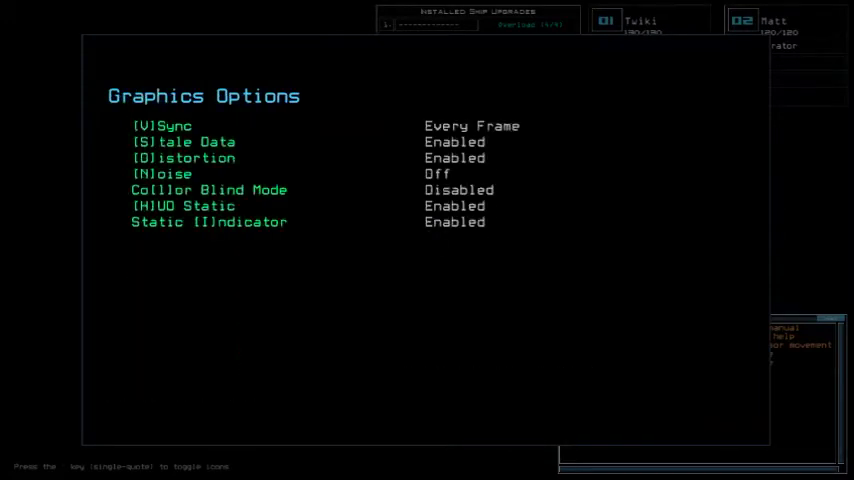
key(f)
key(q)
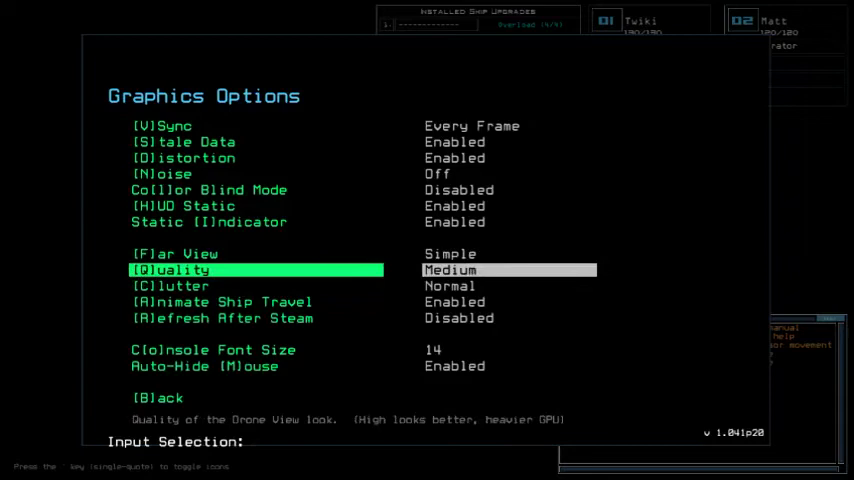
key(c)
key(b)
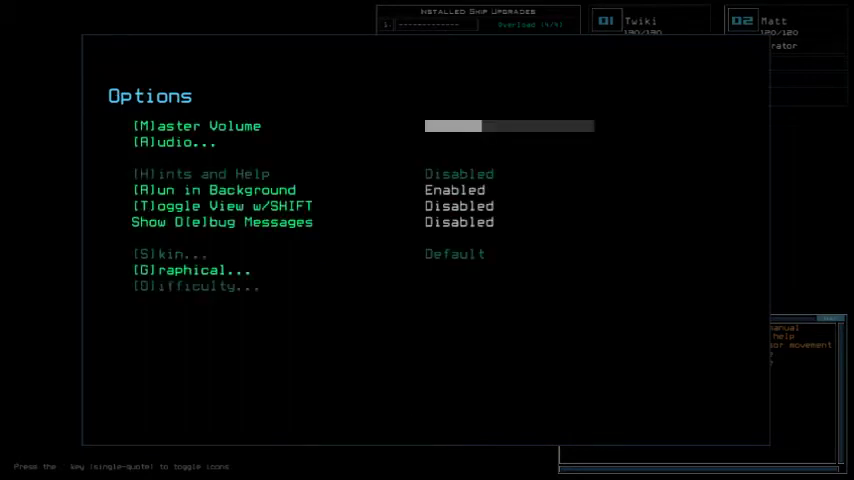
key(b)
text(b)
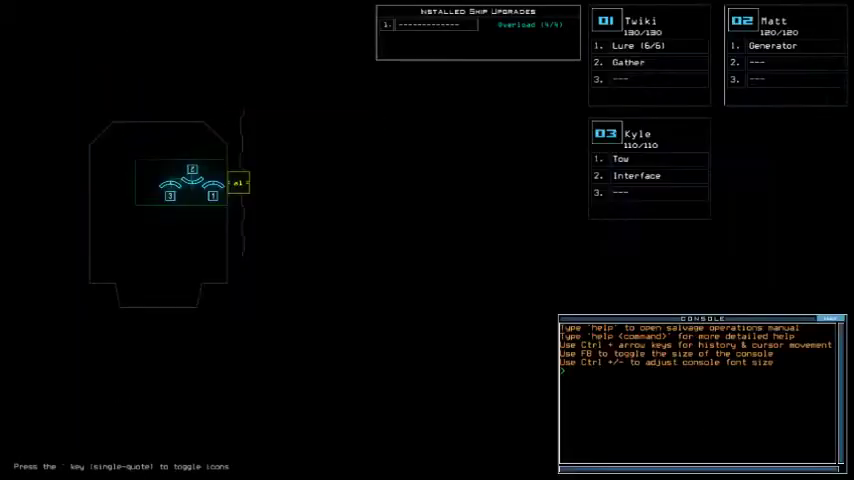
text(tus)
Step: Print the derelict ship's status report and give drone 02 the Tow module
key(Return)
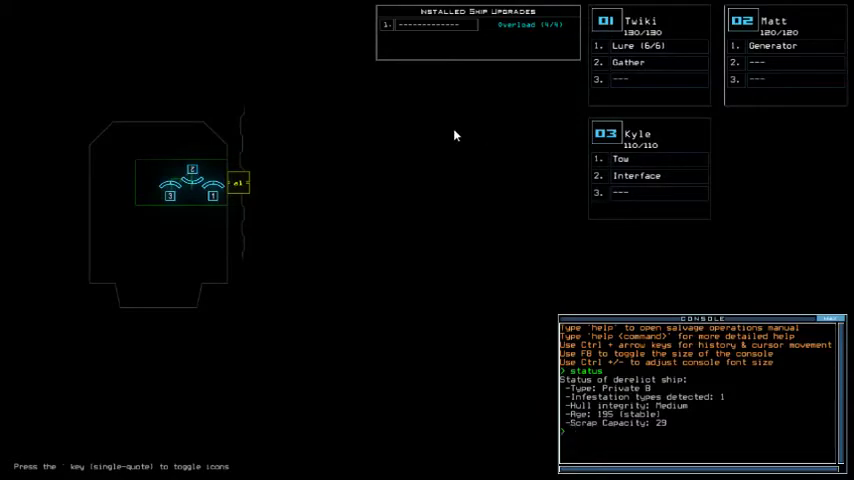
text(3swap)
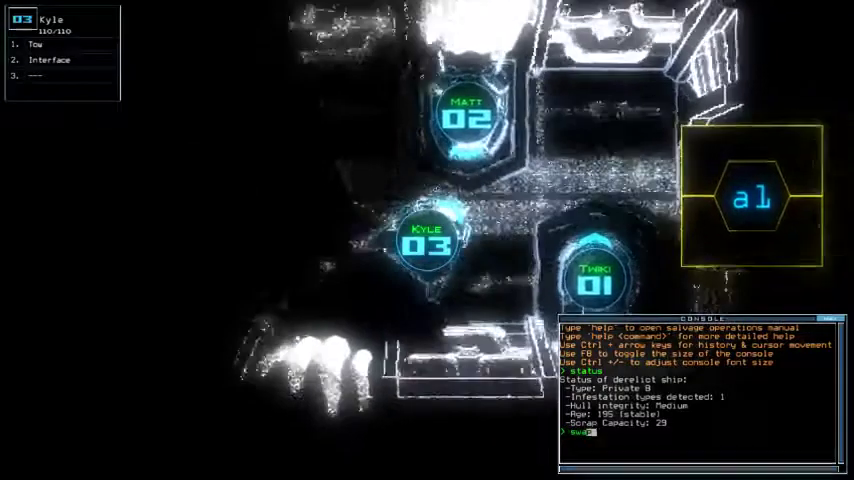
key(Return)
key(ctrl+Return)
text(swap)
Step: Swap Lure and Gather from drone 01 onto drone 03
key(Return)
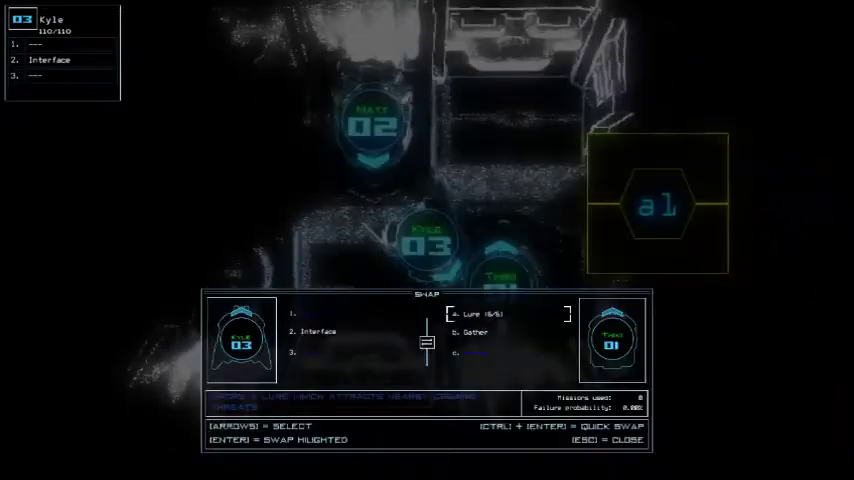
key(Return)
key(ctrl+Return)
Step: Check the cameras of drones 01, 02 and 03, then return to the ship schematic
key(1)
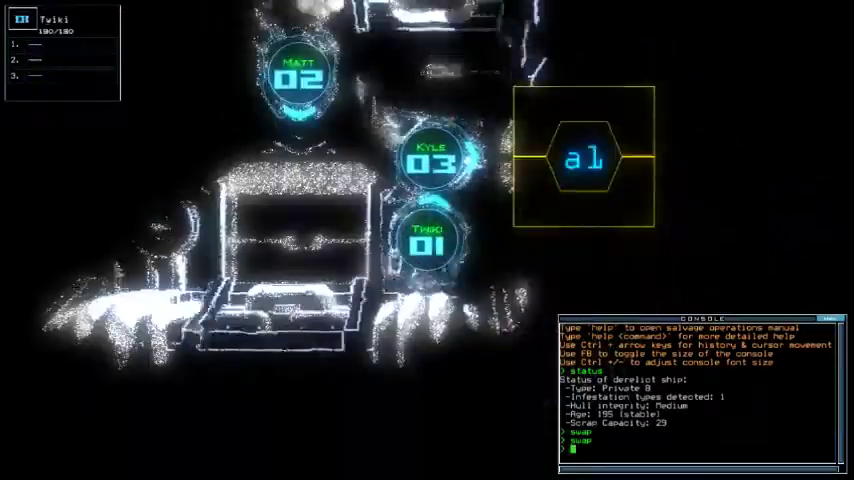
key(2)
key(3)
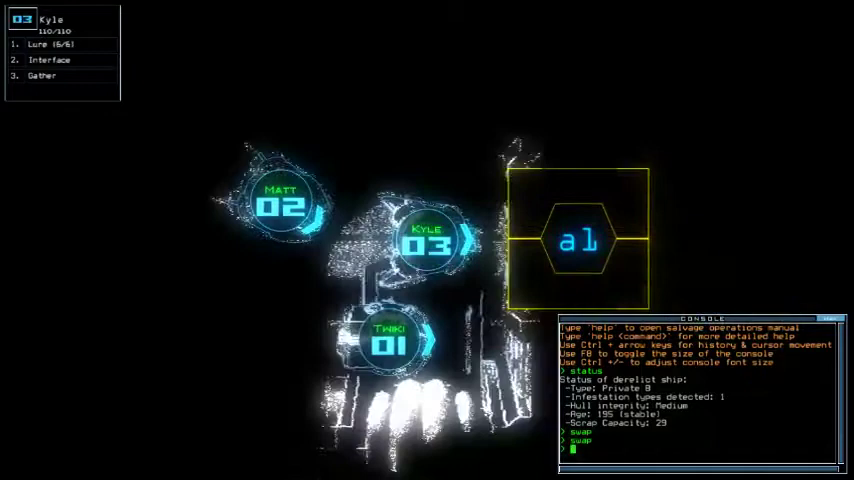
key(Escape)
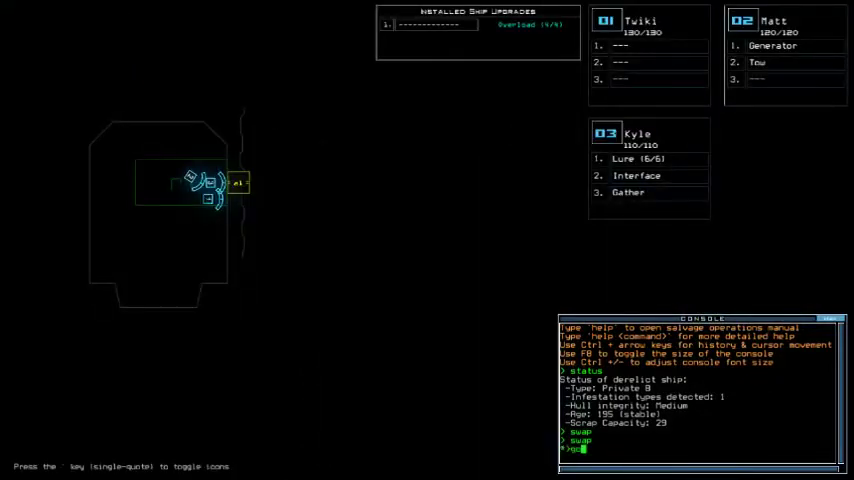
Step: Collect scrap with drone 03, then gather fuel and activate the generator with drone 02
key(3)
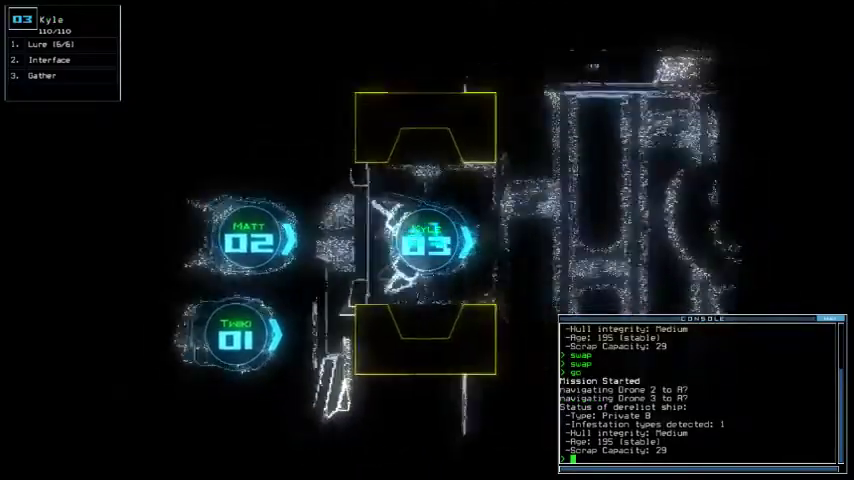
text(g)
key(Return)
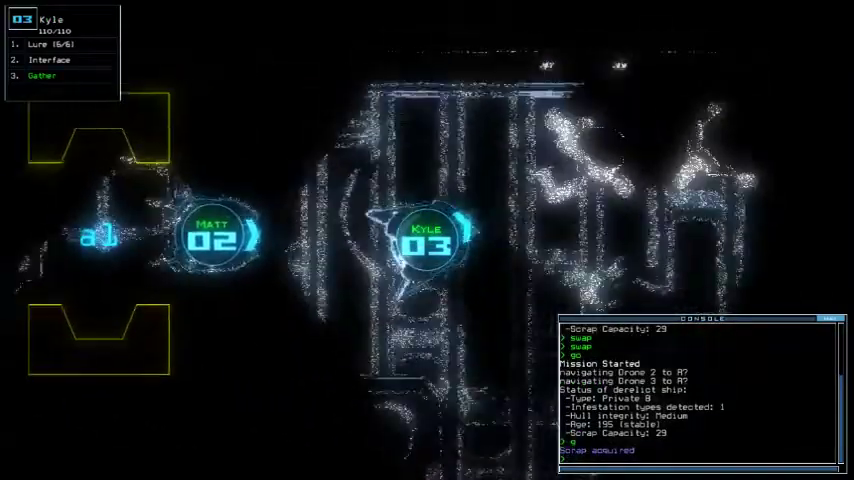
text(g)
key(Return)
key(2)
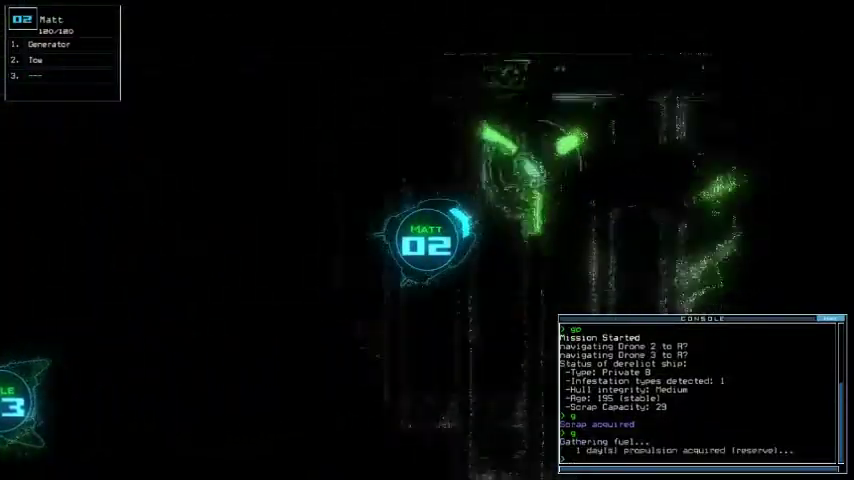
text(s)
key(Return)
text(3)
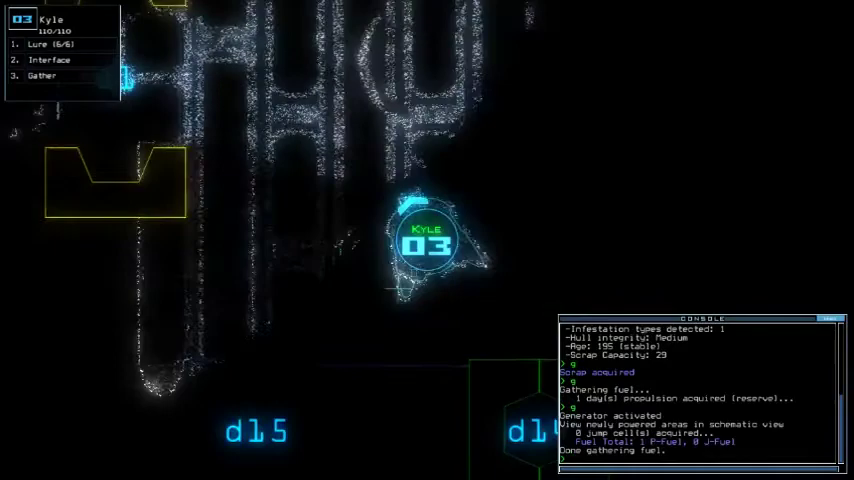
text(rc)
Step: Close all doors to room r1 and have Kyle's drone gather scrap repeatedly
key(Return)
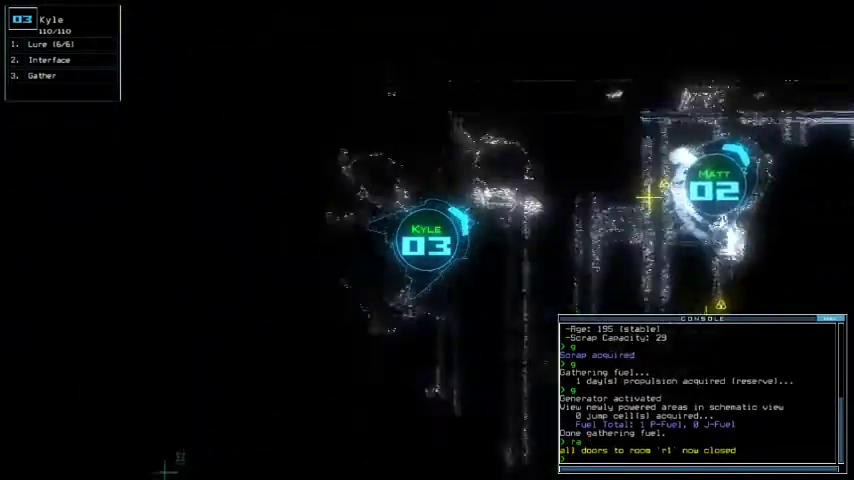
text(g)
key(Return)
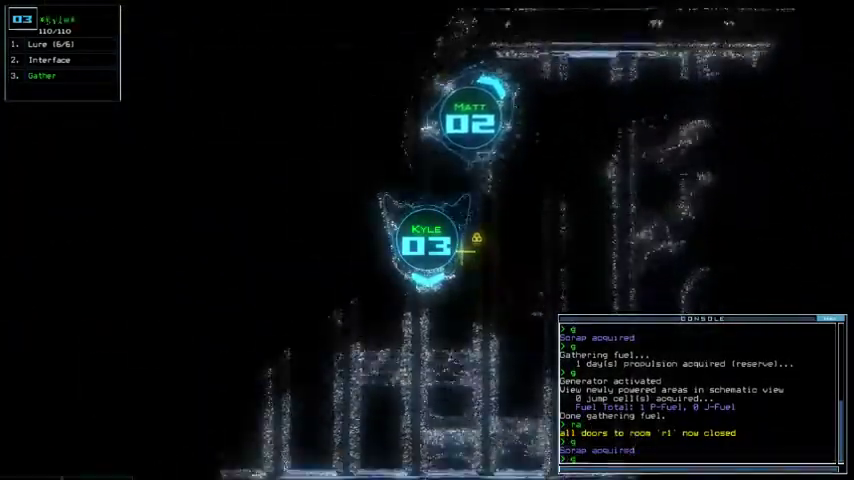
text(g)
key(Return)
text(g)
key(Return)
key(Tab)
key(Tab)
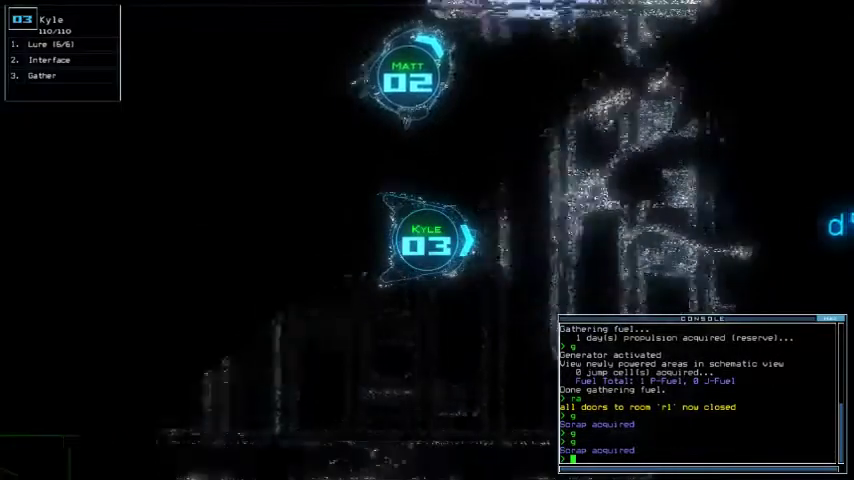
text(g)
key(Return)
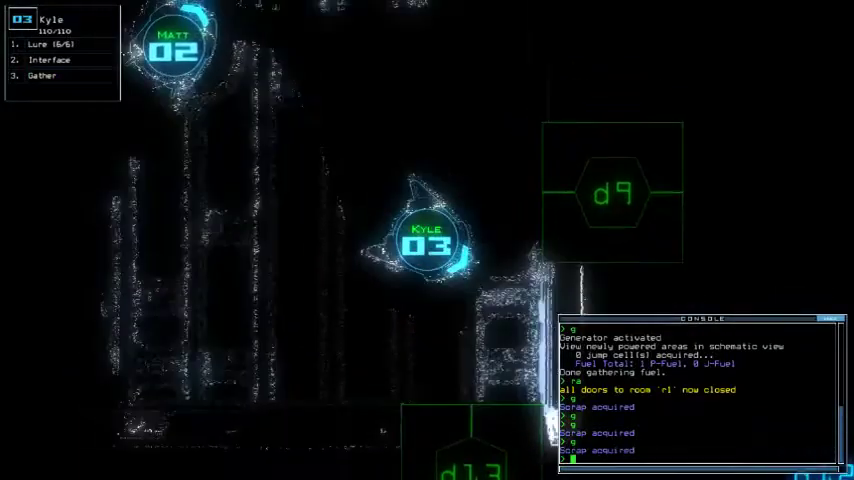
text(l)
Step: Drop a lure, move Kyle through d9, drop a second lure, and head toward d6
key(Return)
text(d9)
key(Return)
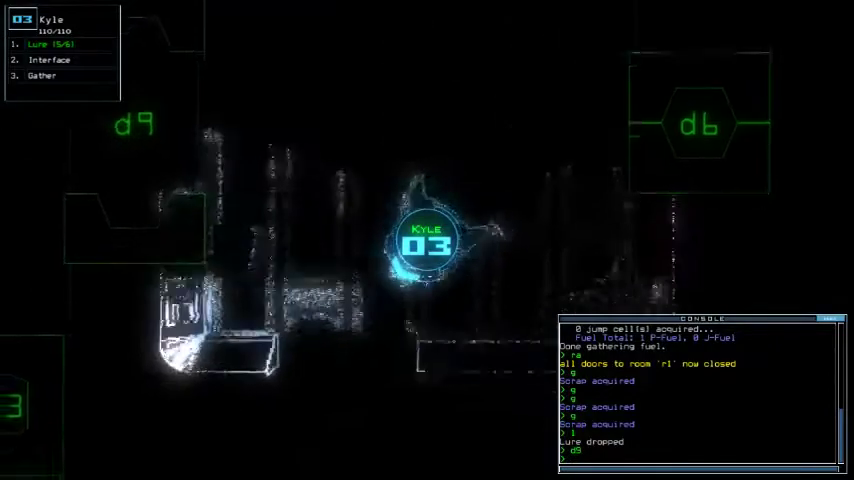
text(l)
key(Return)
text(d6)
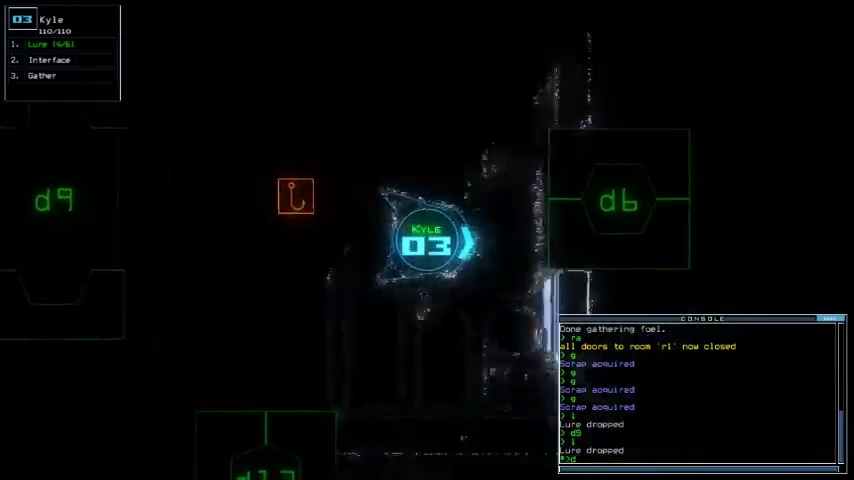
key(Return)
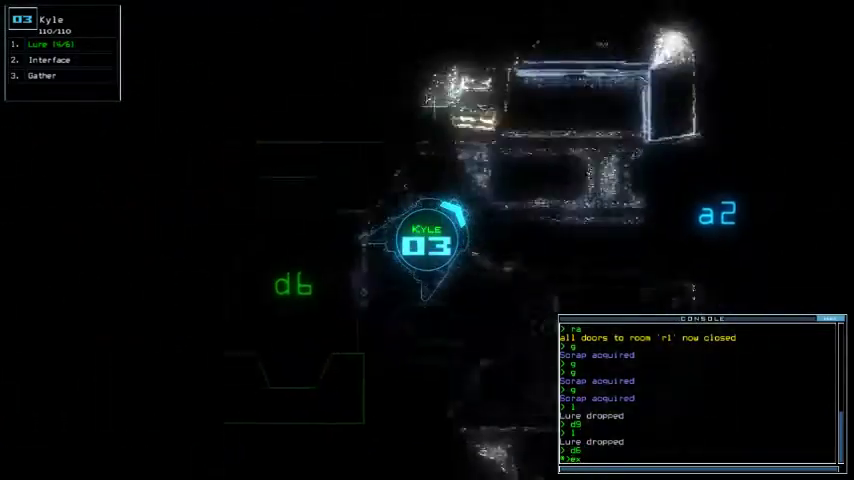
text(exe)
Step: Toggle ship defenses on and off via Kyle's Interface, then send Kyle through d6 toward d12
key(Return)
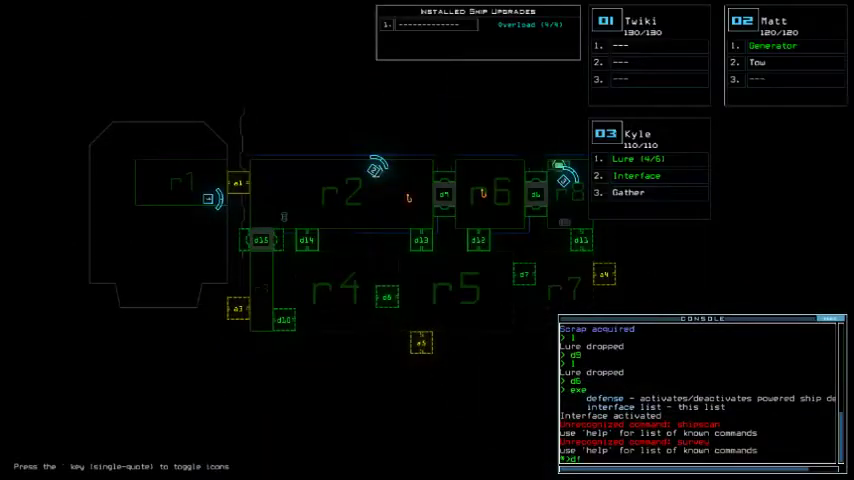
key(Return)
text(df)
key(Return)
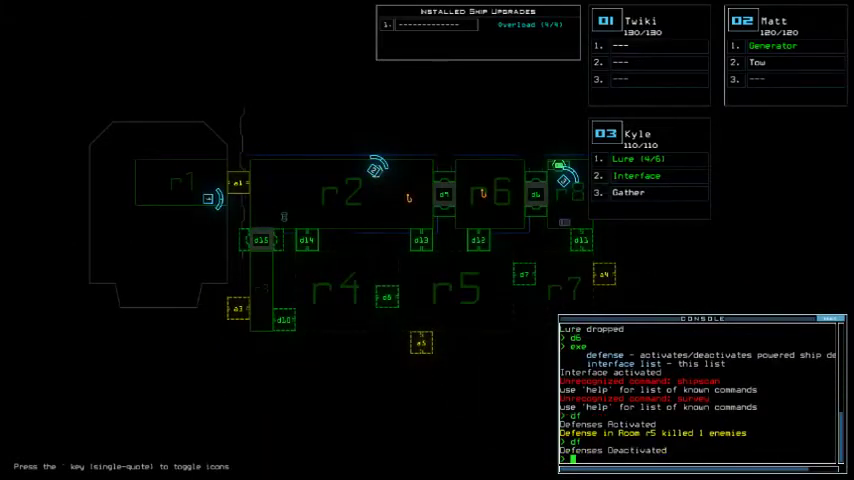
key(Escape)
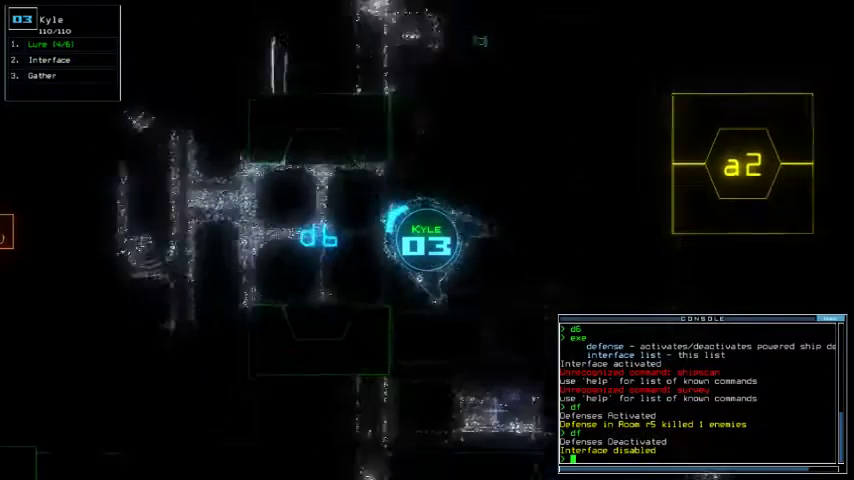
text(d6)
key(Return)
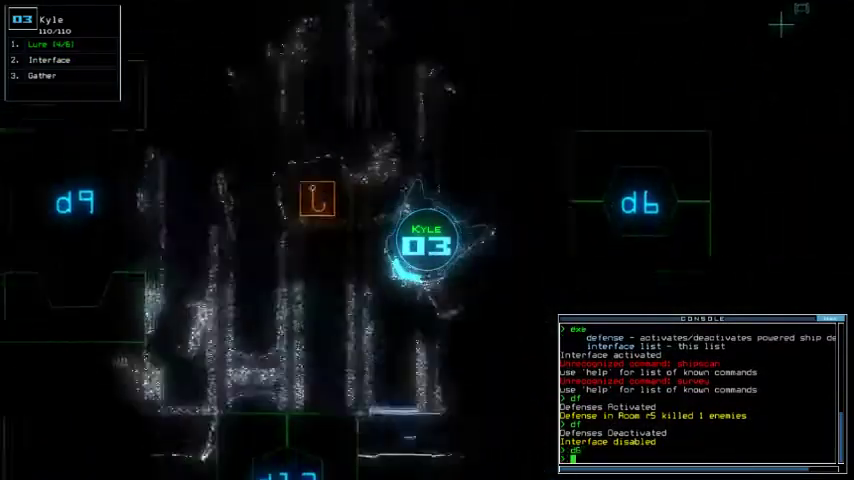
text(d12)
key(Return)
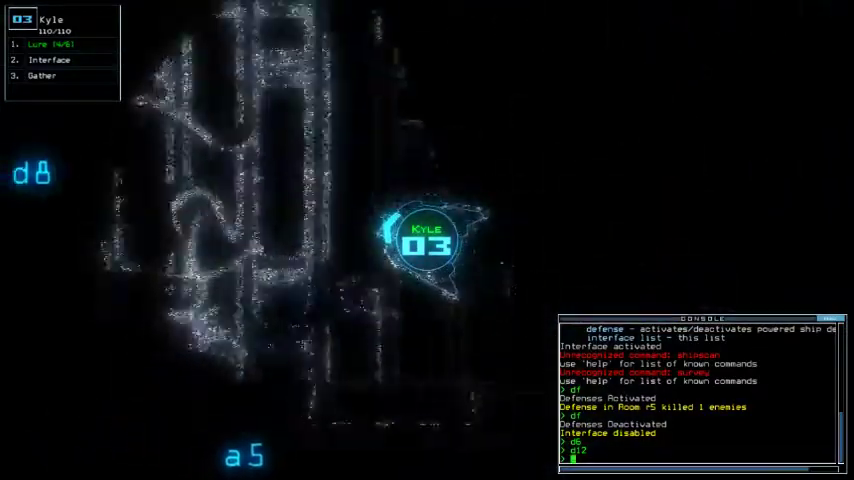
text(l)
Step: Drop a lure near d12 and move Kyle's drone through d7 to d8
key(Return)
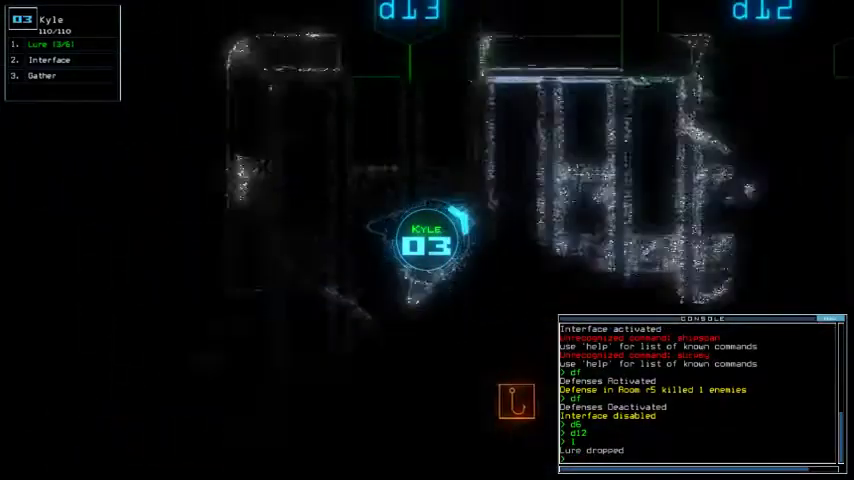
text(d7)
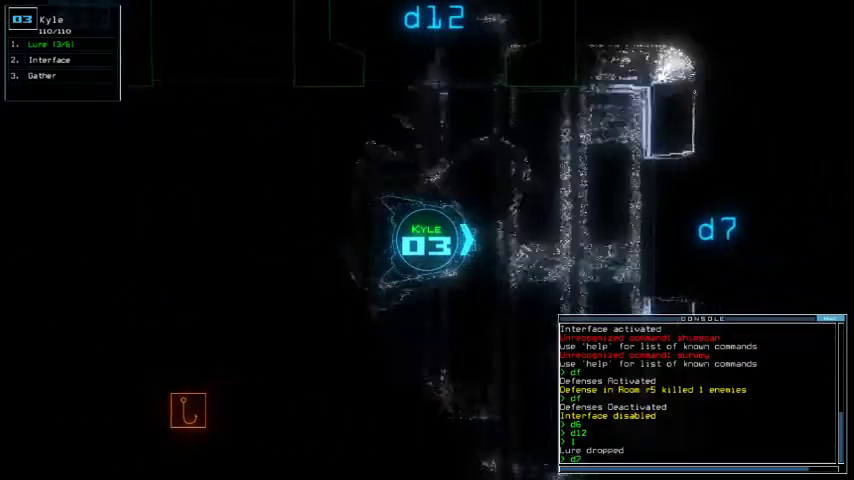
key(Return)
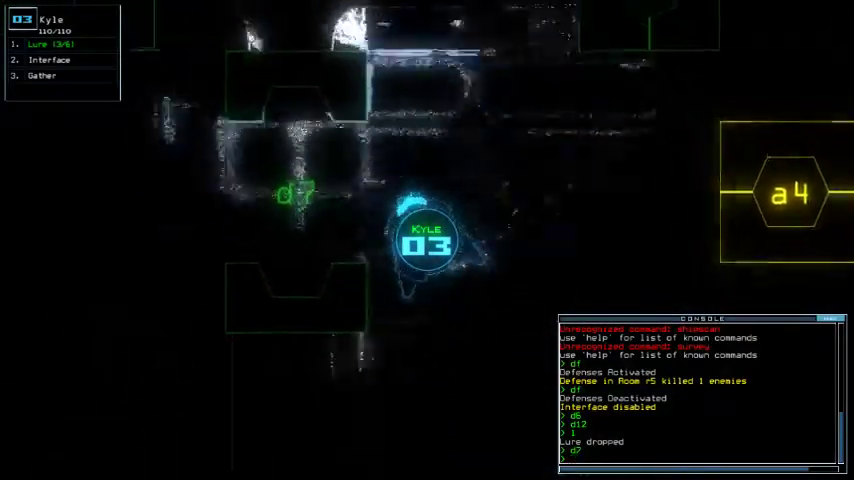
text(d7)
key(Return)
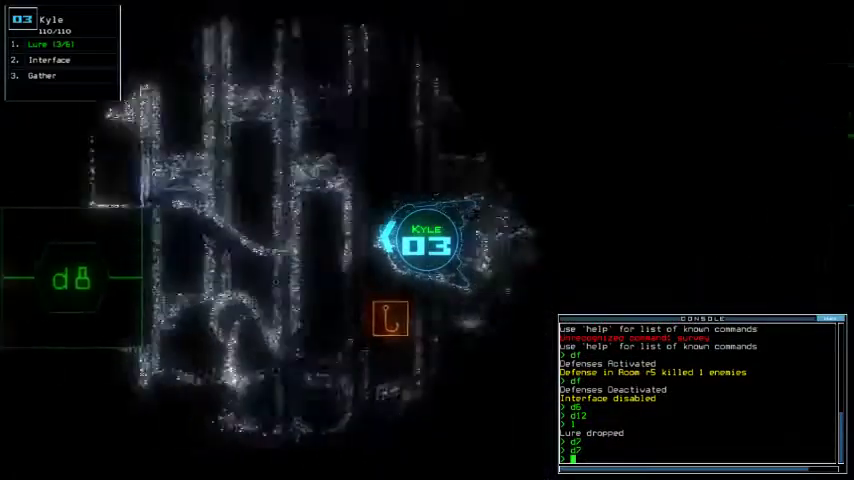
text(d8)
key(Return)
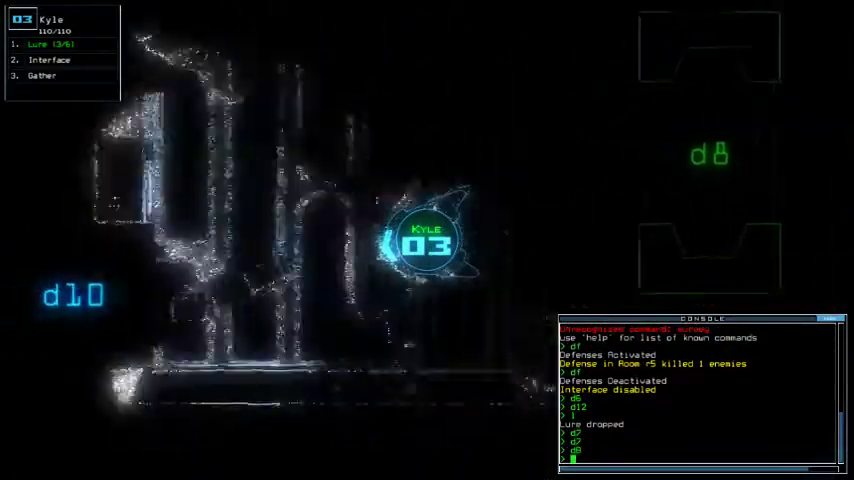
text(l)
Step: Drop and pick up a lure, move to d10, send drone 2 back, and reopen r1's doors
key(Return)
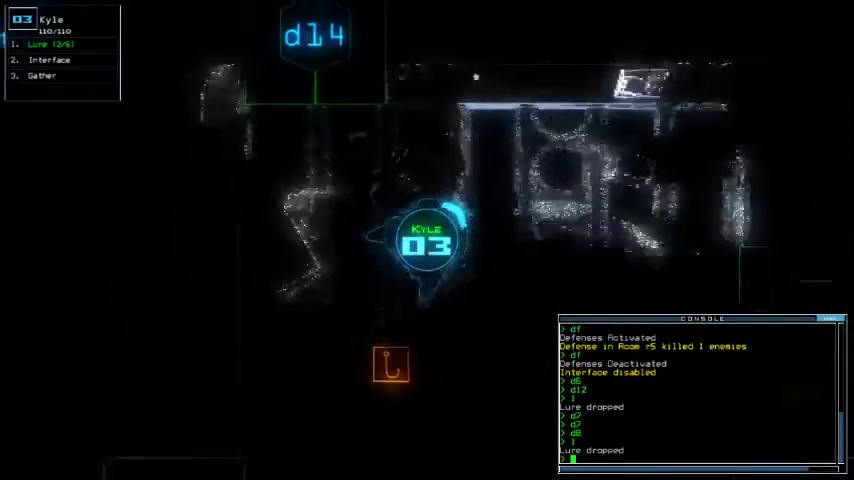
text(d1)
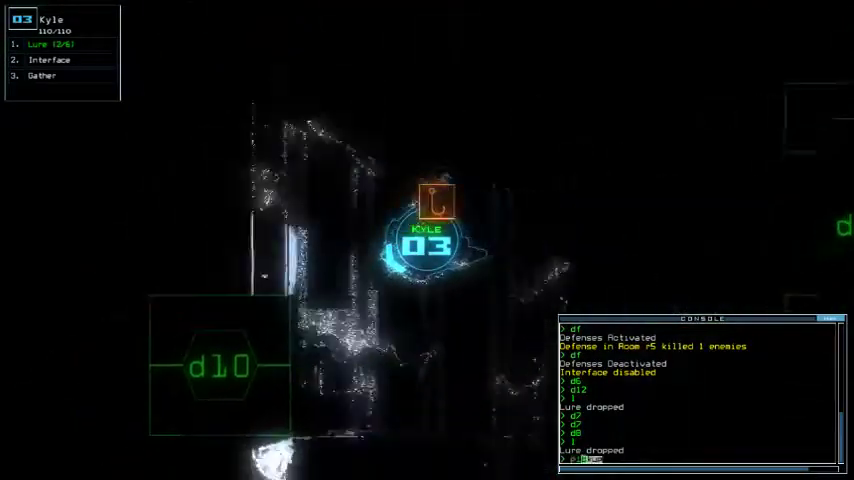
text(ckup)
key(Return)
text(d10)
key(Return)
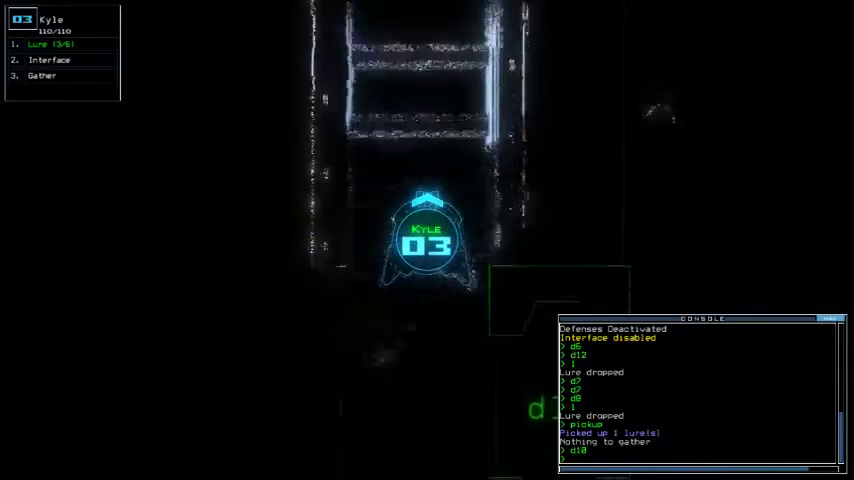
text(back 2)
key(Return)
text(arr)
key(Return)
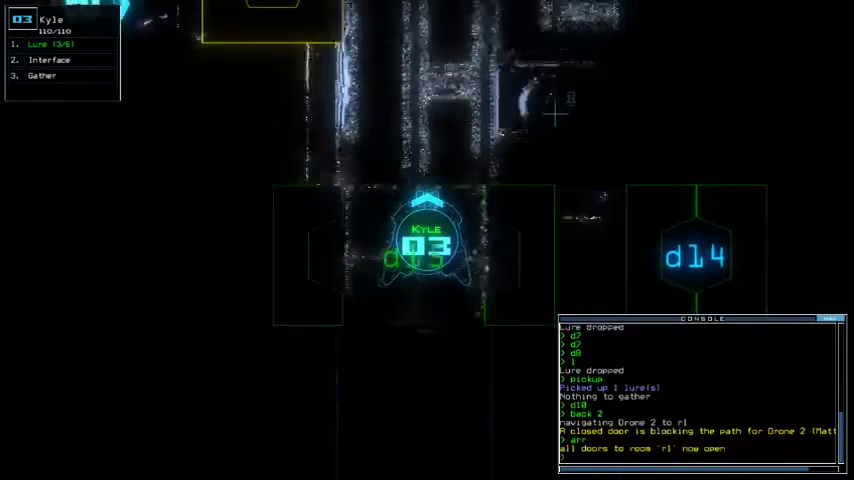